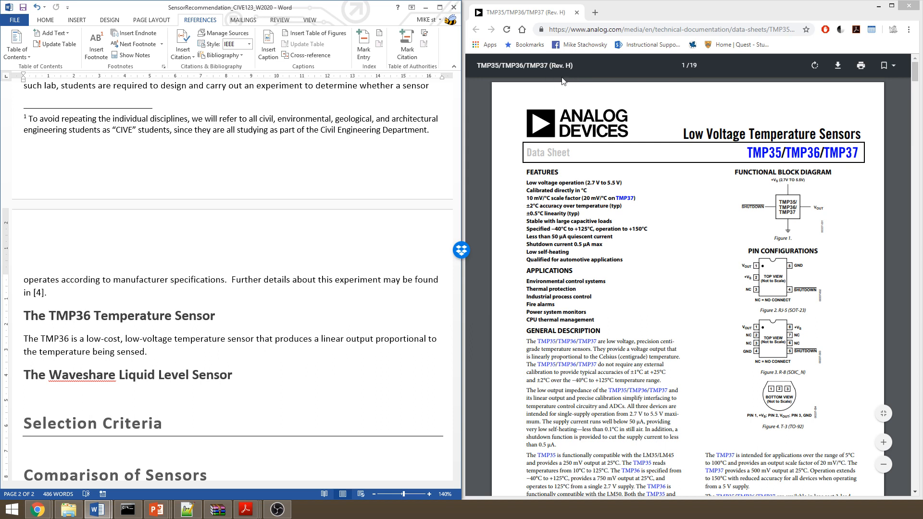
Start a new source for a citation at the end of the TMP36 Temperature Sensor paragraph, just before the period
scroll(666, 258, "down", 1)
left_click(666, 258)
scroll(667, 260, "down", 3)
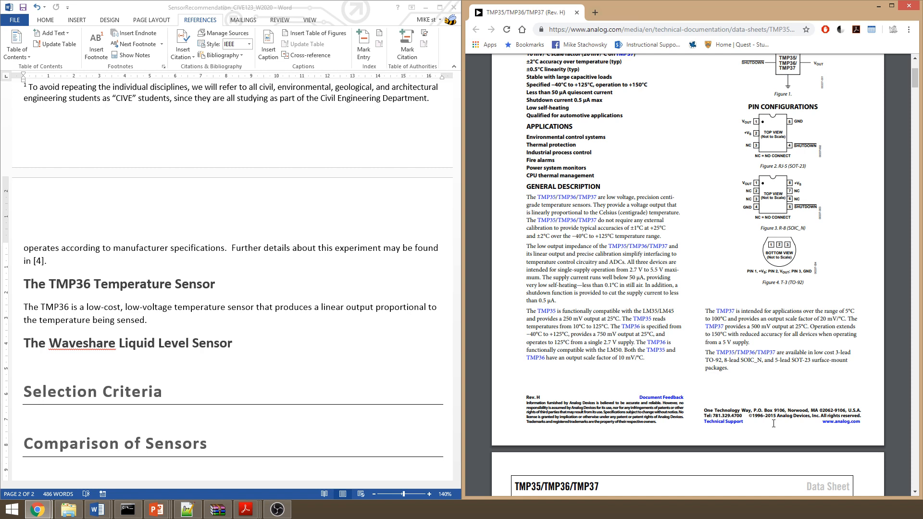
scroll(773, 423, "up", 2)
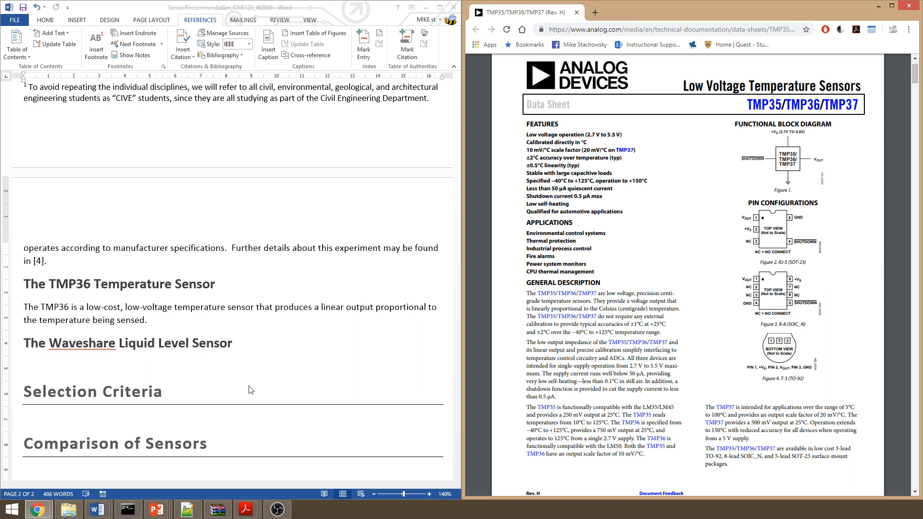
left_click(146, 315)
type(".")
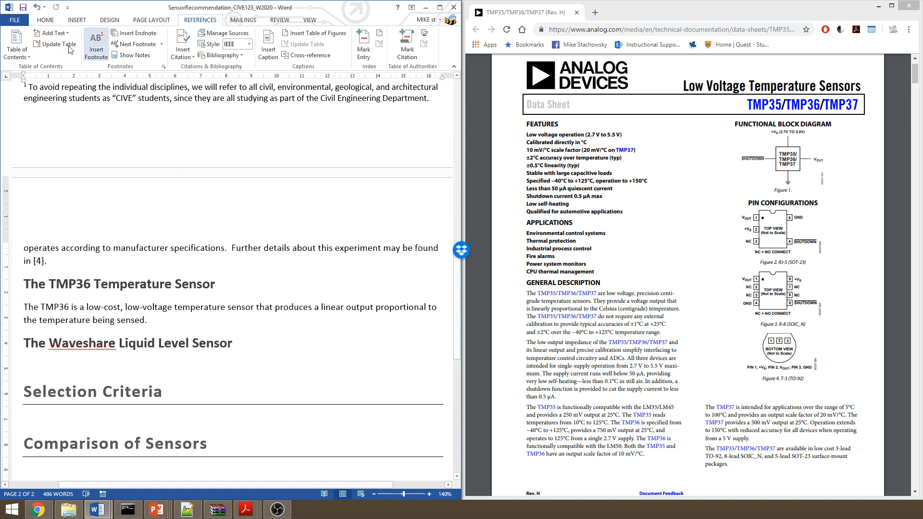
left_click(46, 20)
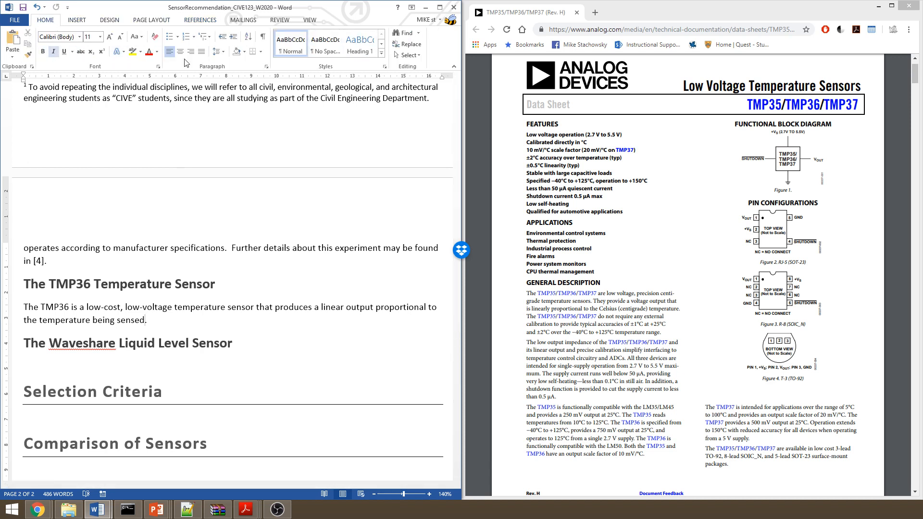
left_click(193, 23)
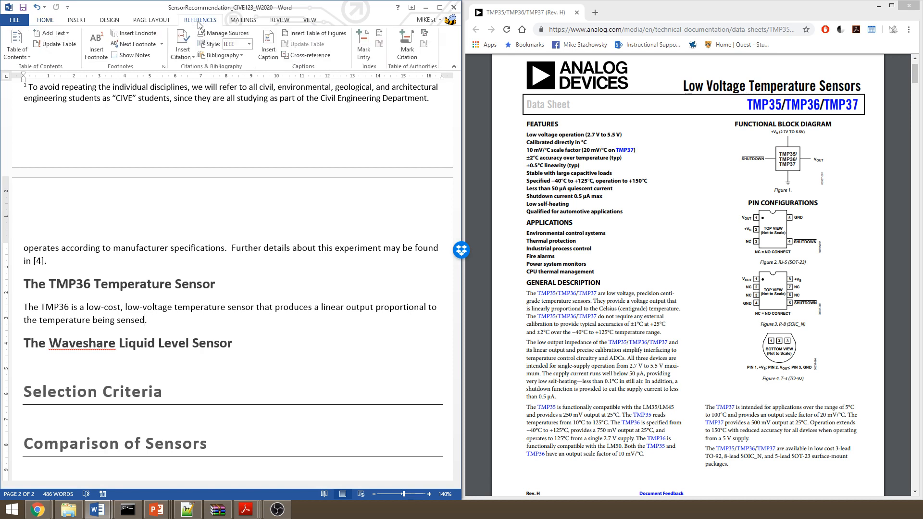
left_click(183, 46)
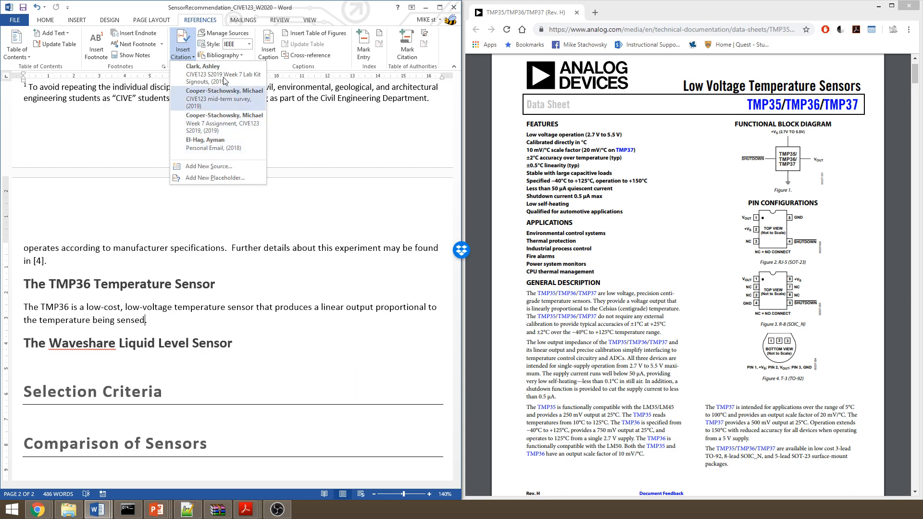
left_click(236, 165)
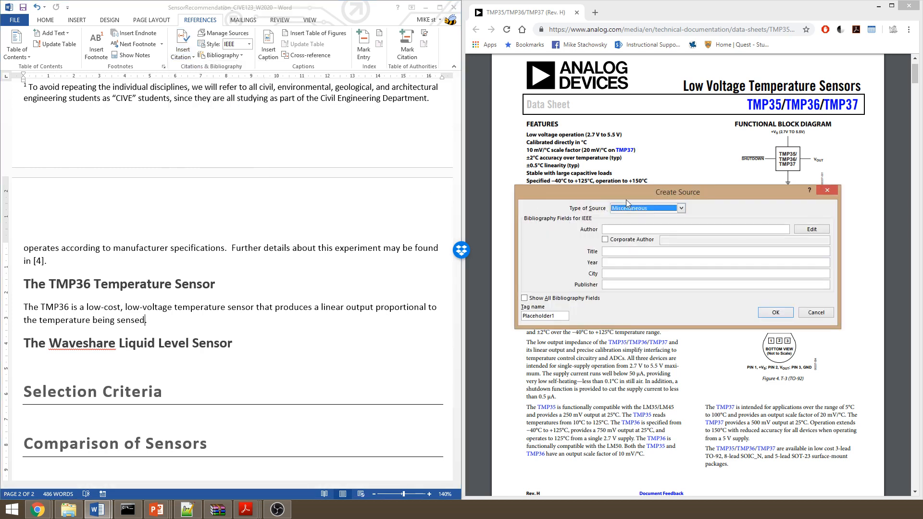
Set the new source's type to Report, keeping the source form clear of the data sheet
left_click_drag(623, 194, 316, 101)
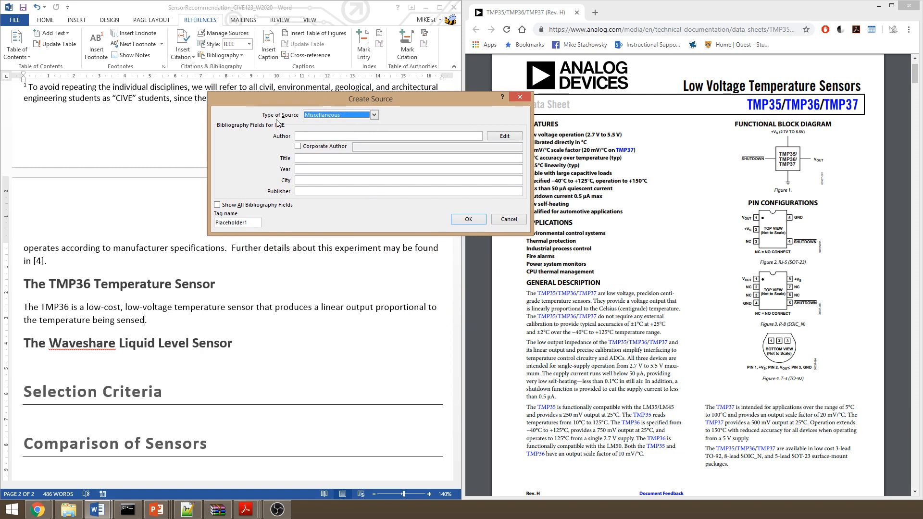
left_click(362, 117)
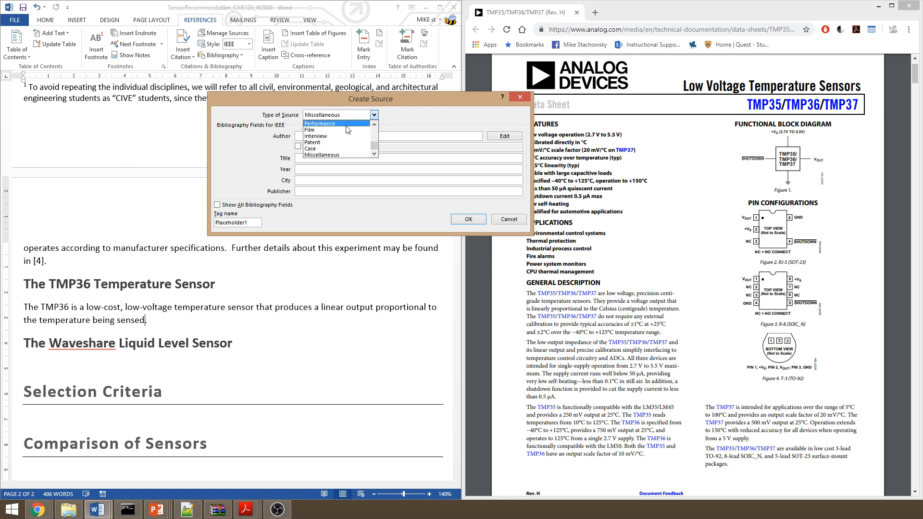
left_click_drag(375, 145, 376, 128)
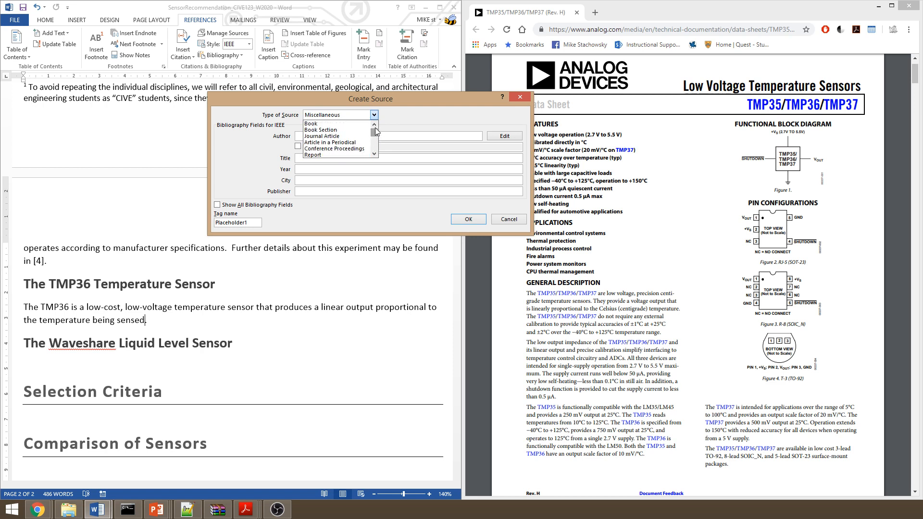
left_click(328, 155)
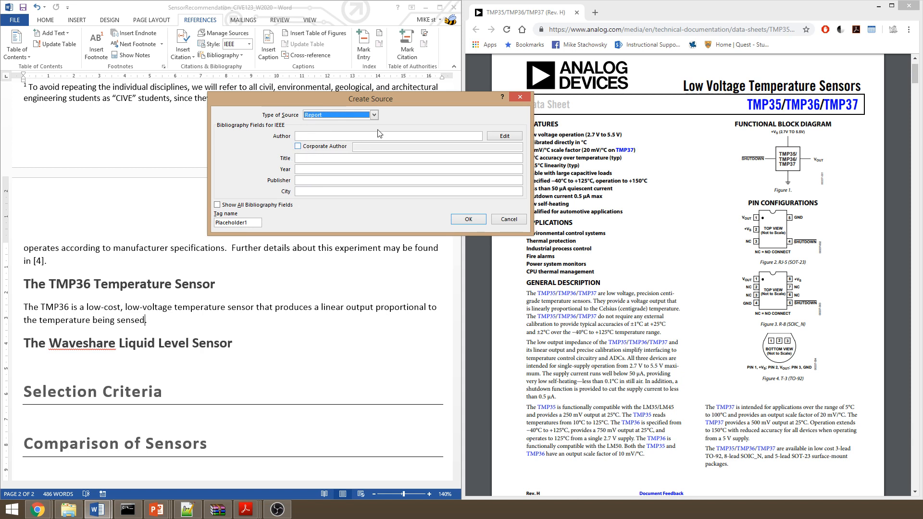
left_click_drag(399, 100, 342, 89)
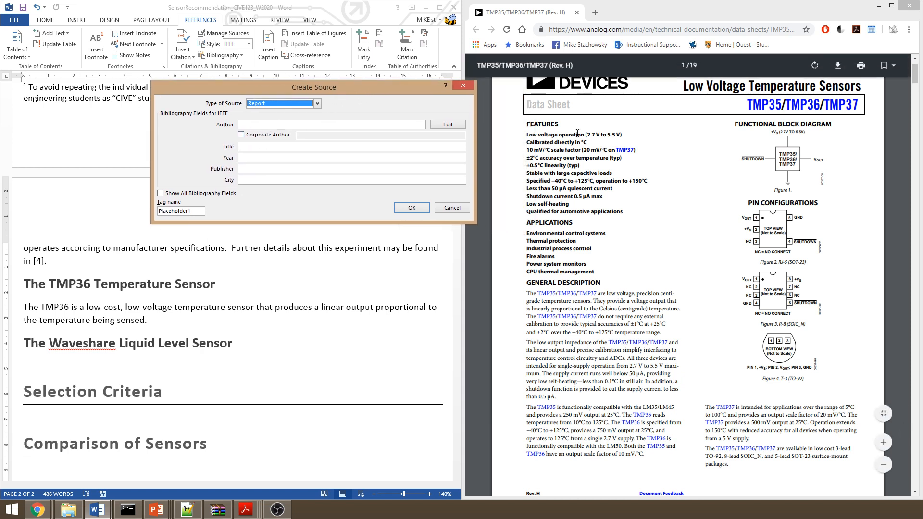
Give the source a corporate author, Analog Devices
left_click(255, 138)
left_click(320, 136)
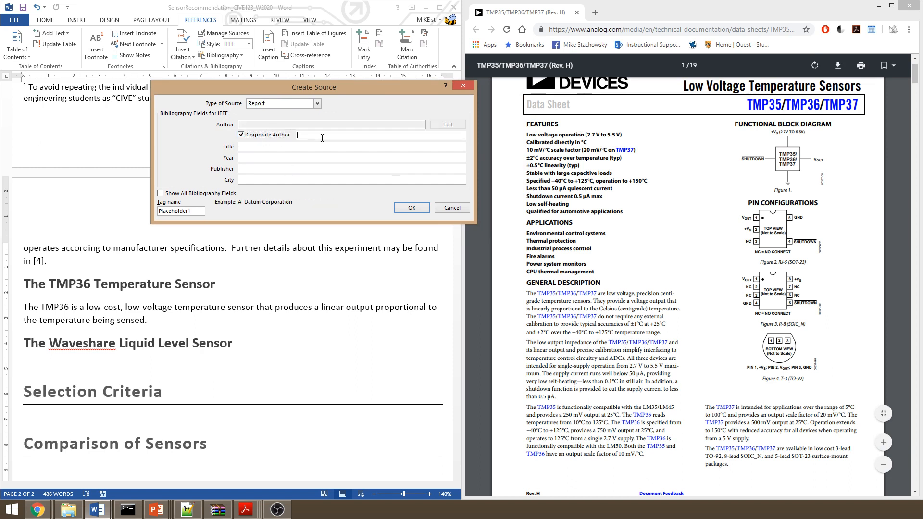
type("An")
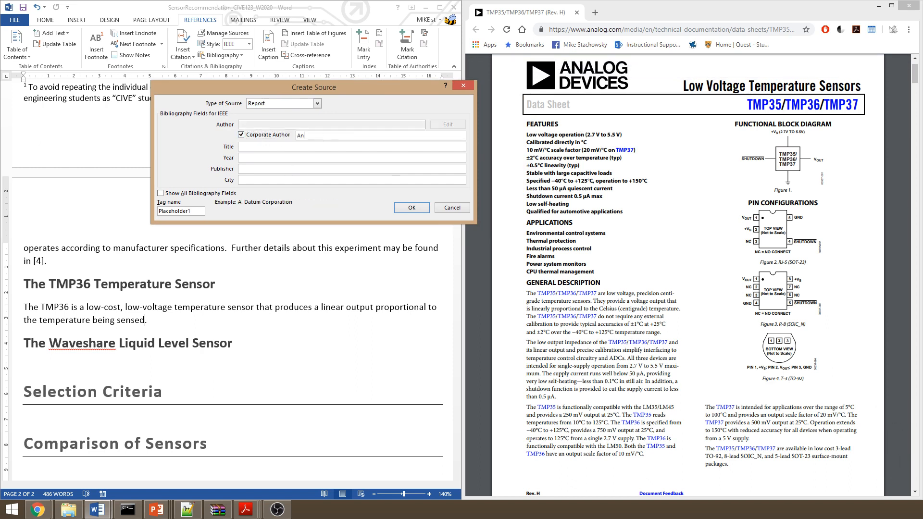
type("alog Devices")
Enter the source title "TMP35/TMP36/TMP37 Low Voltage Temperature Sensors Data Sheet"
left_click(288, 147)
type("TMP35/")
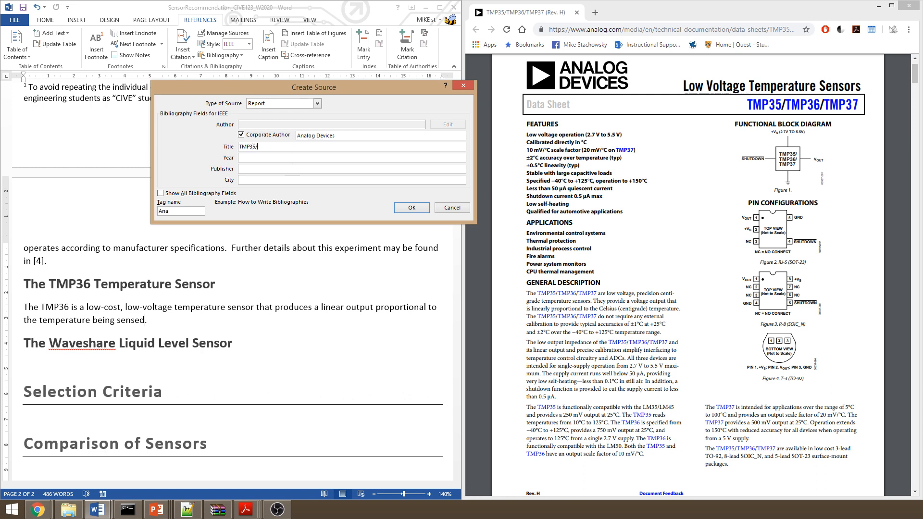
type("TMP36/TMP37 Low Voltage Temperature Sensors Data Sheet")
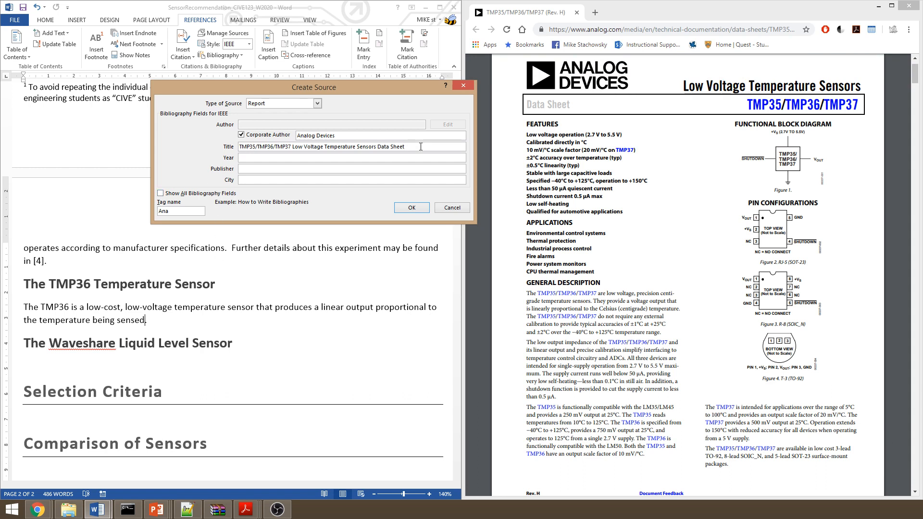
Find the copyright year on the data sheet's first page and enter 2015 as the source's year
key("Tab")
left_click(759, 313)
scroll(729, 329, "down", 1)
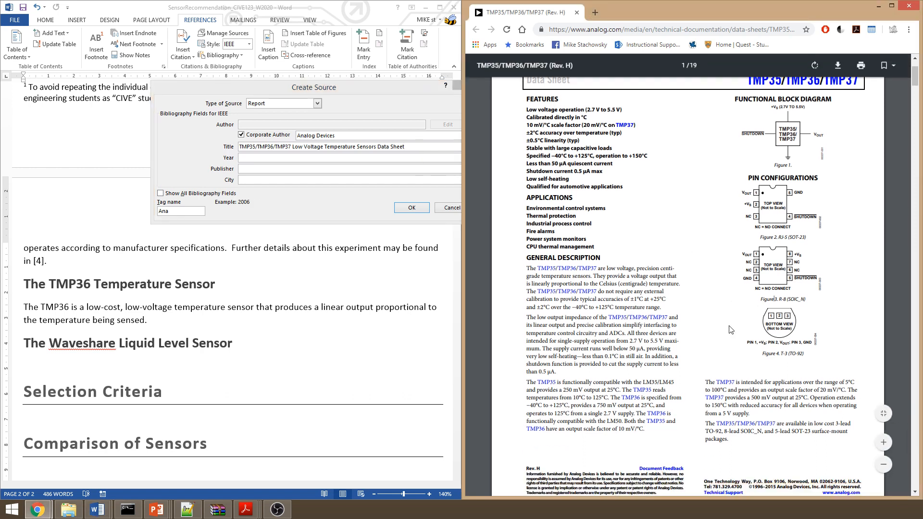
scroll(729, 329, "down", 3)
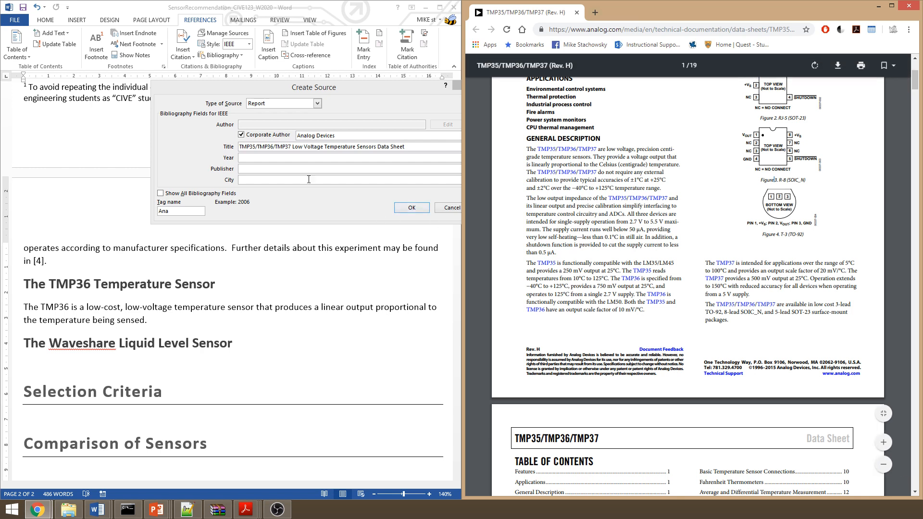
left_click(296, 159)
type("2015")
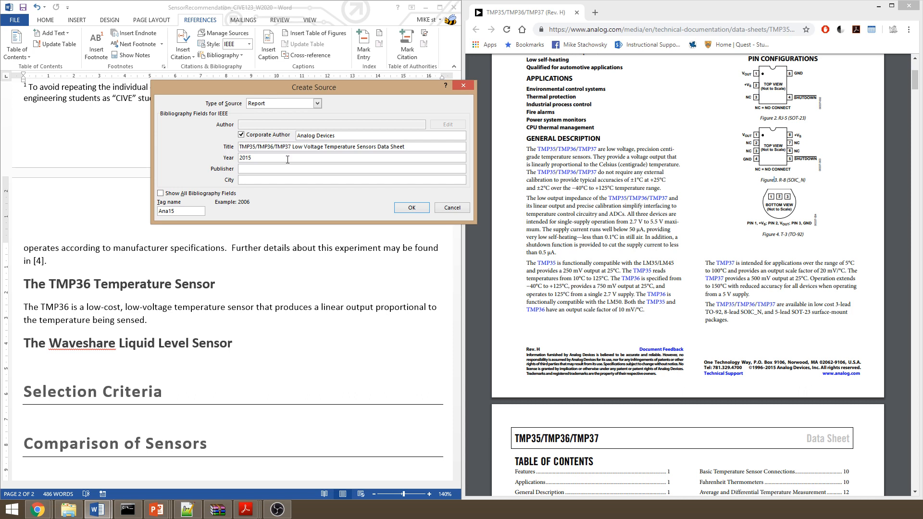
Set the publisher to Analog Devices, reusing the corporate author text, and the city to Norwood, MA
left_click(248, 168)
left_click_drag(348, 135, 298, 135)
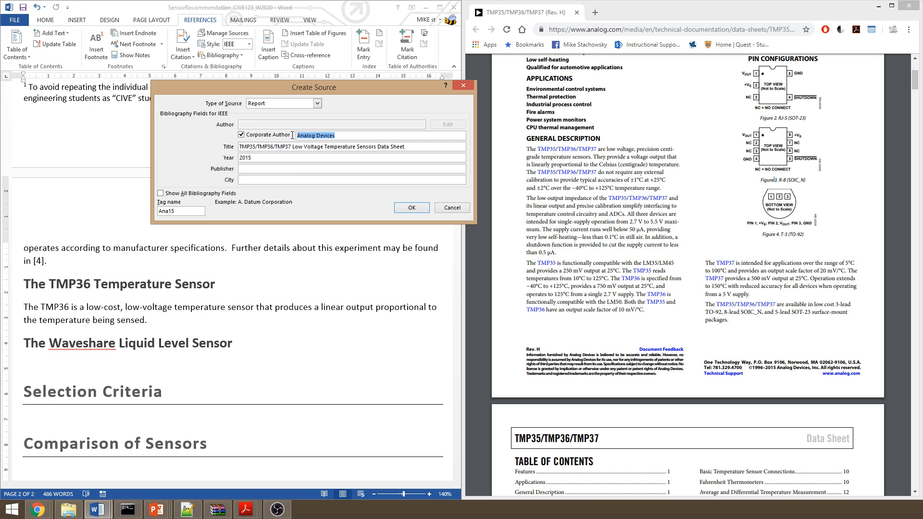
left_click(290, 169)
type("Analog Devices")
left_click(287, 181)
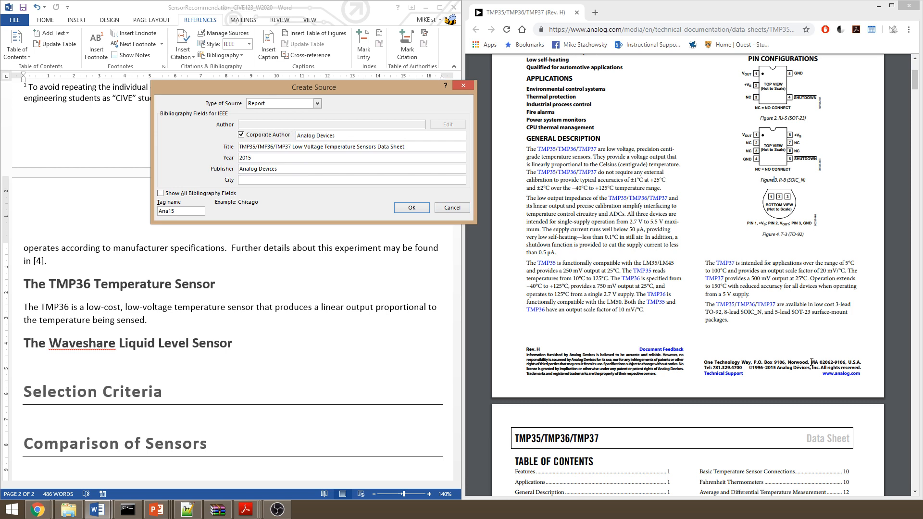
type("Norwood, MA")
Check the full set of bibliography fields, and save the source to insert its citation in the TMP36 paragraph
left_click(162, 193)
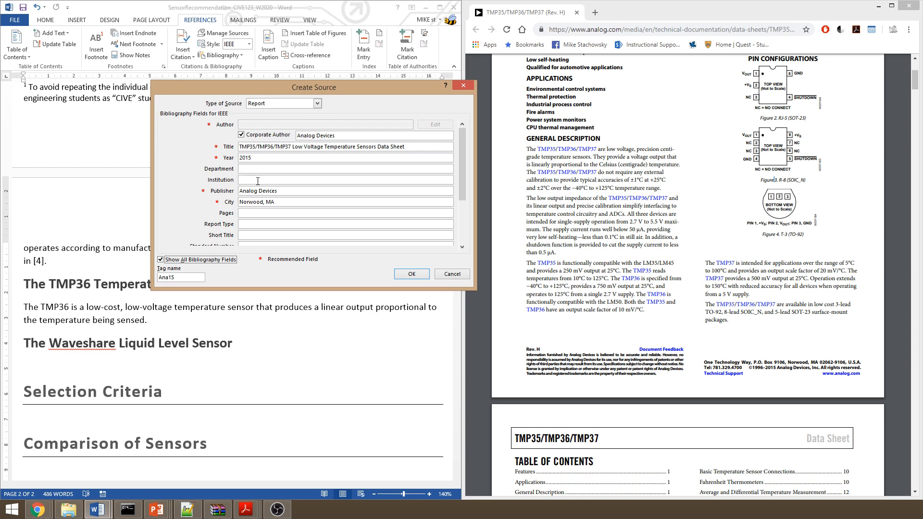
left_click(252, 211)
left_click(168, 260)
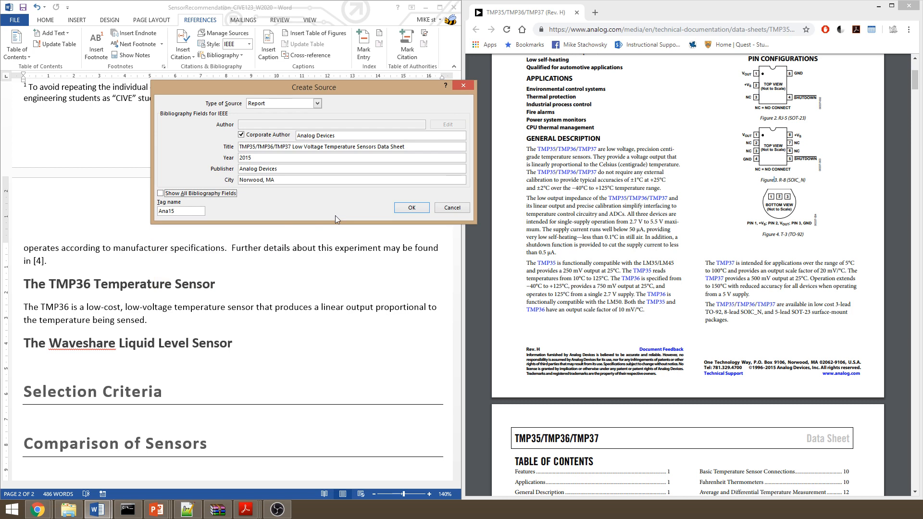
left_click(403, 207)
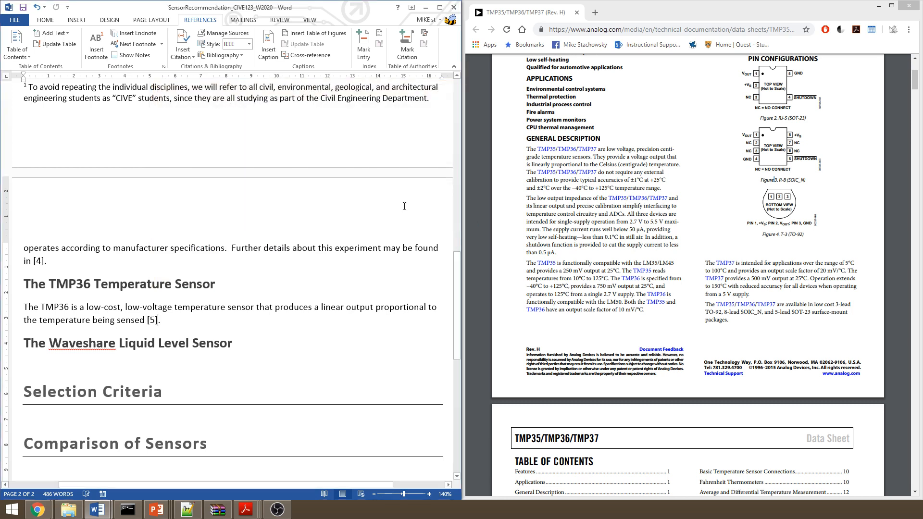